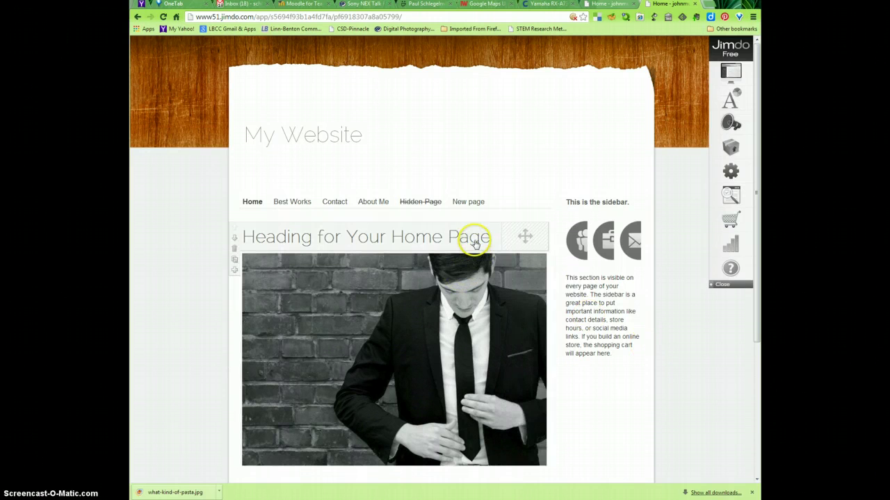
Open the home page heading for editing, try the Heading 2 and Heading 3 levels, and return it to Heading 1.
{"action": "left_click", "coordinate": [389, 239]}
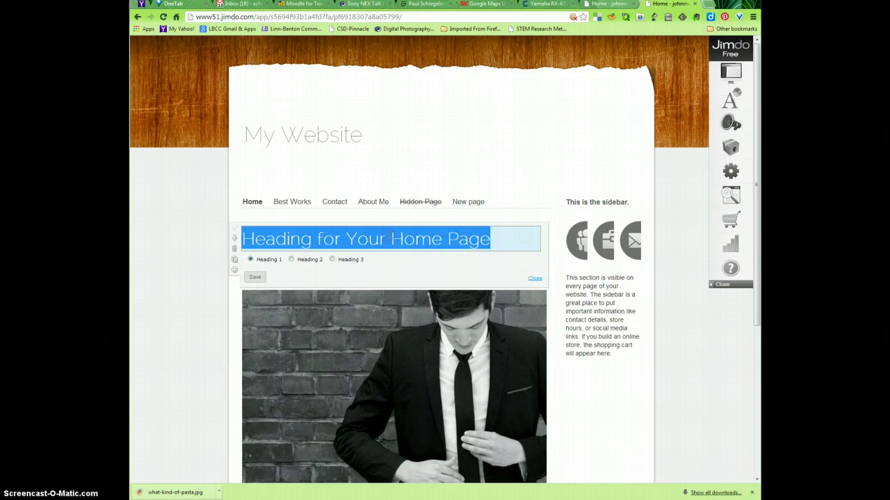
{"action": "left_click", "coordinate": [293, 260]}
{"action": "left_click", "coordinate": [332, 253]}
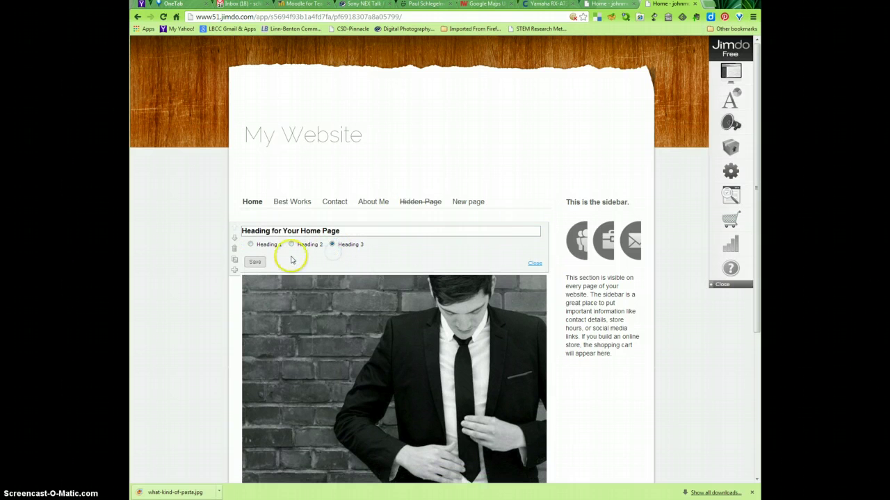
{"action": "left_click", "coordinate": [250, 244]}
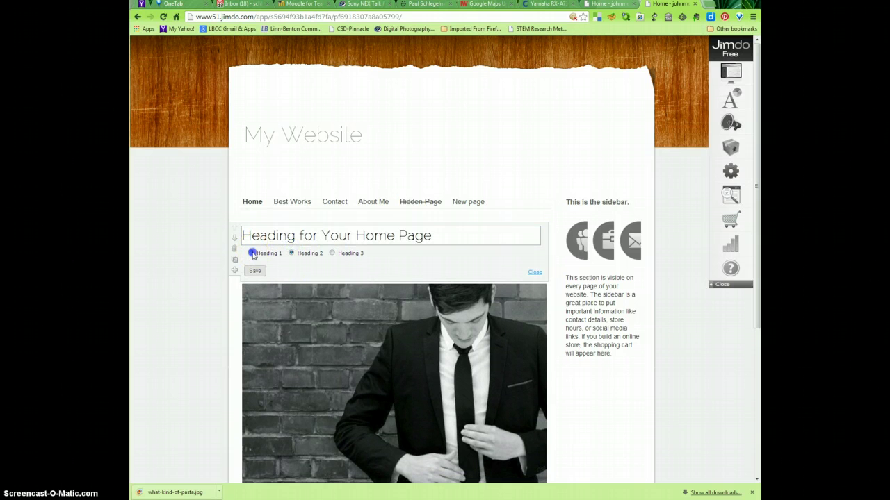
Replace the placeholder heading text with "Home Page" and save the heading.
{"action": "left_click_drag", "start_coordinate": [524, 241], "coordinate": [239, 248]}
{"action": "left_click", "coordinate": [484, 249]}
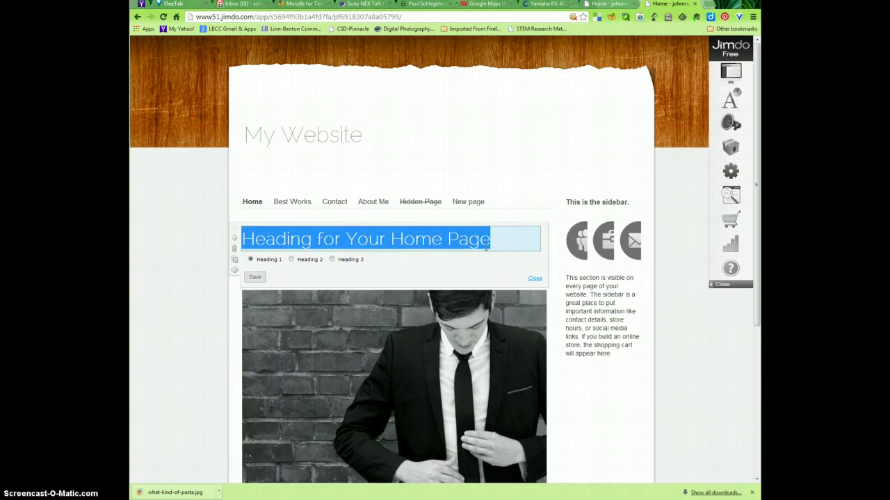
{"action": "type", "text": "Ho"}
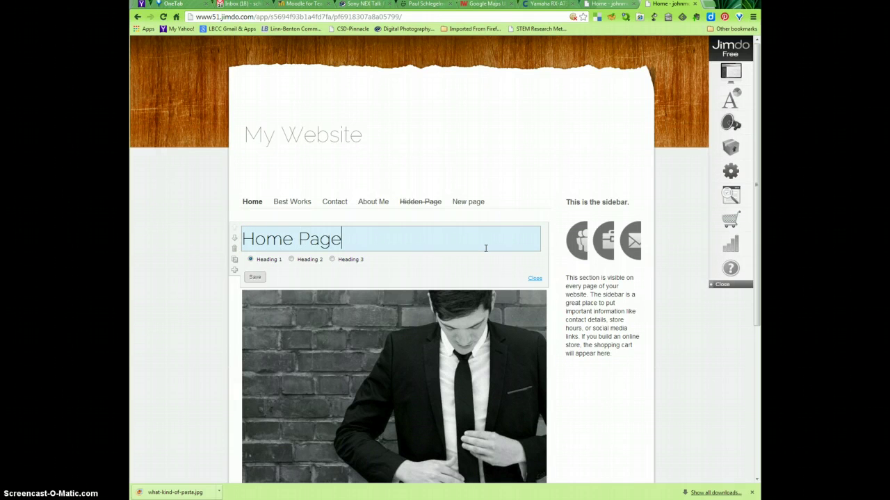
{"action": "type", "text": "me Page"}
{"action": "left_click", "coordinate": [254, 277]}
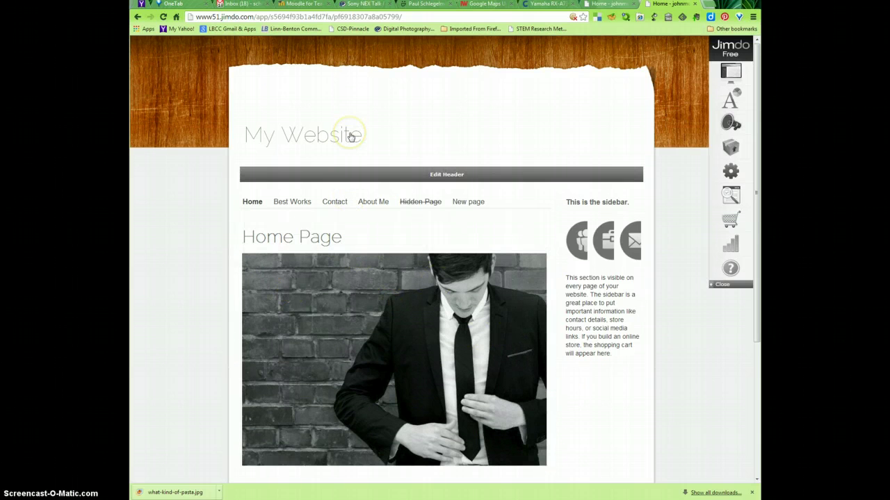
Change the website title in the header from the placeholder to "John Muir Portfolio" and close the header editor.
{"action": "left_click", "coordinate": [447, 176]}
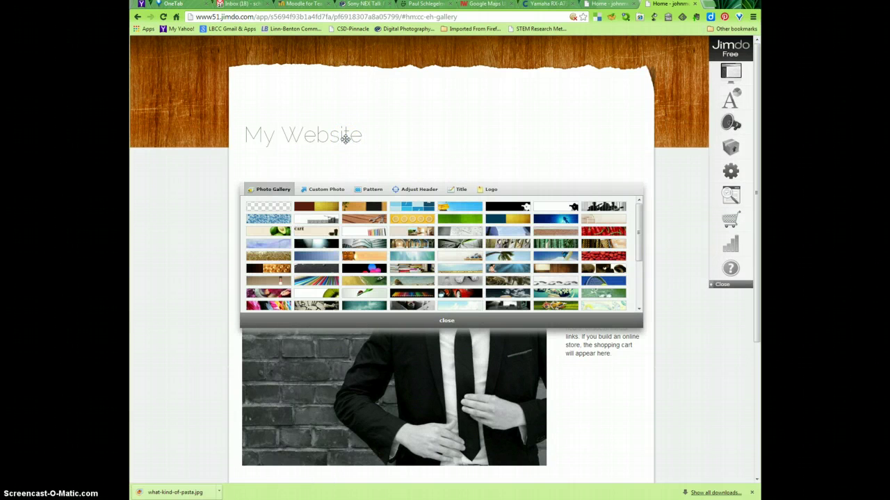
{"action": "left_click", "coordinate": [464, 194]}
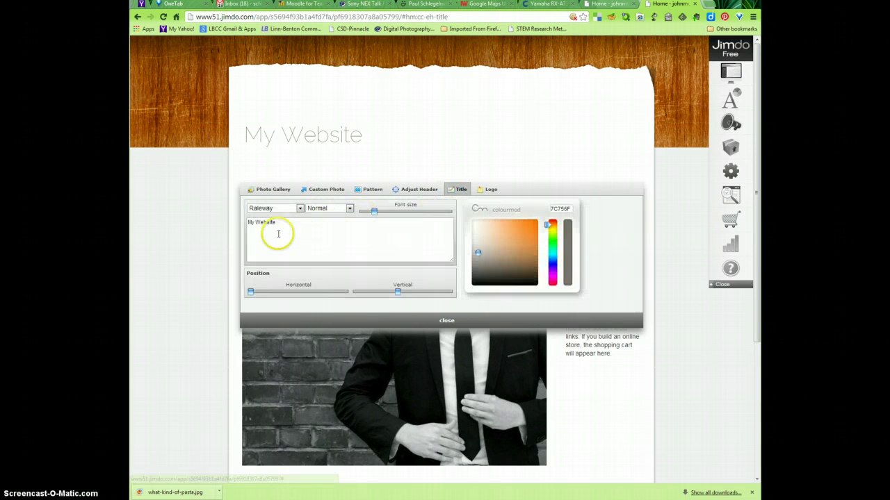
{"action": "left_click", "coordinate": [269, 222]}
{"action": "left_click_drag", "start_coordinate": [269, 222], "coordinate": [238, 223]}
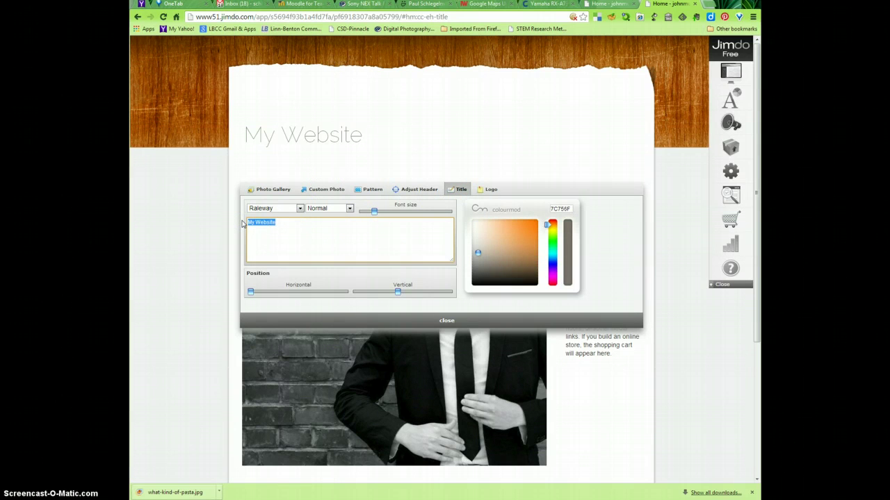
{"action": "type", "text": "John Muir Portfolio"}
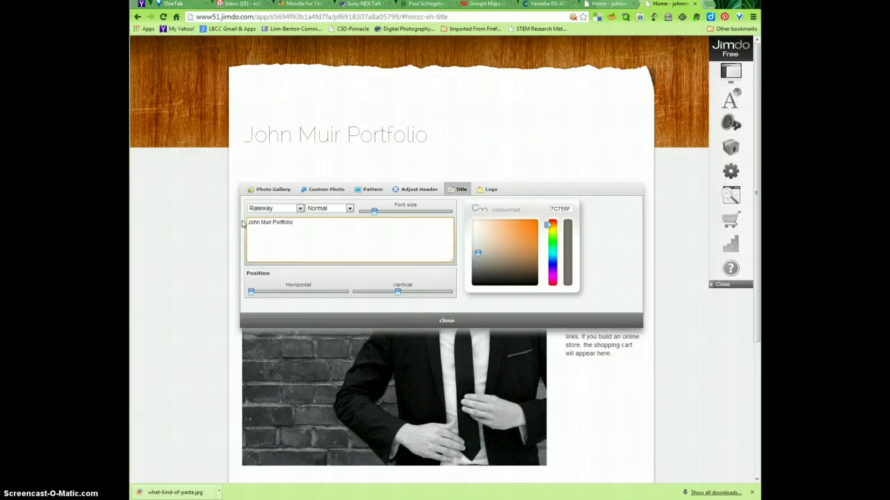
{"action": "mouse_move", "coordinate": [374, 211]}
{"action": "left_mouse_down"}
{"action": "mouse_move", "coordinate": [411, 225]}
{"action": "mouse_move", "coordinate": [390, 218]}
{"action": "left_mouse_up"}
{"action": "left_click", "coordinate": [479, 322]}
Apply the bright green leaf picture from the photo gallery as the header background and close the header editor.
{"action": "mouse_move", "coordinate": [397, 145]}
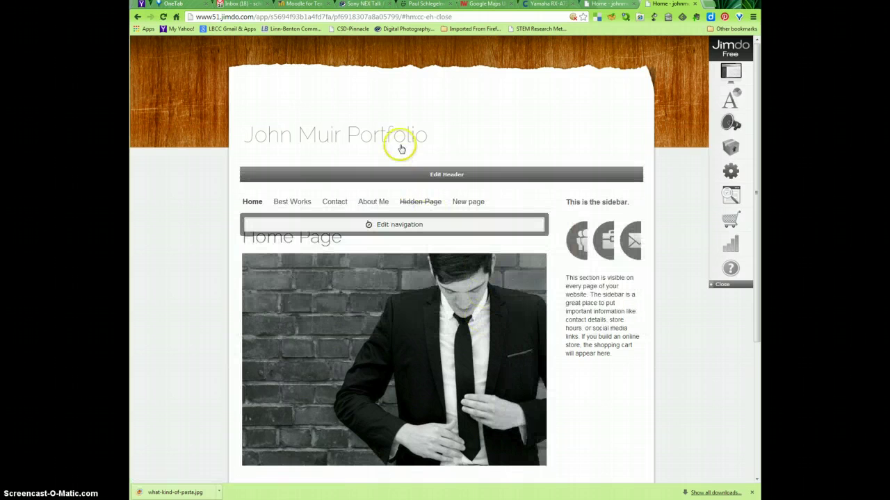
{"action": "left_click", "coordinate": [448, 175]}
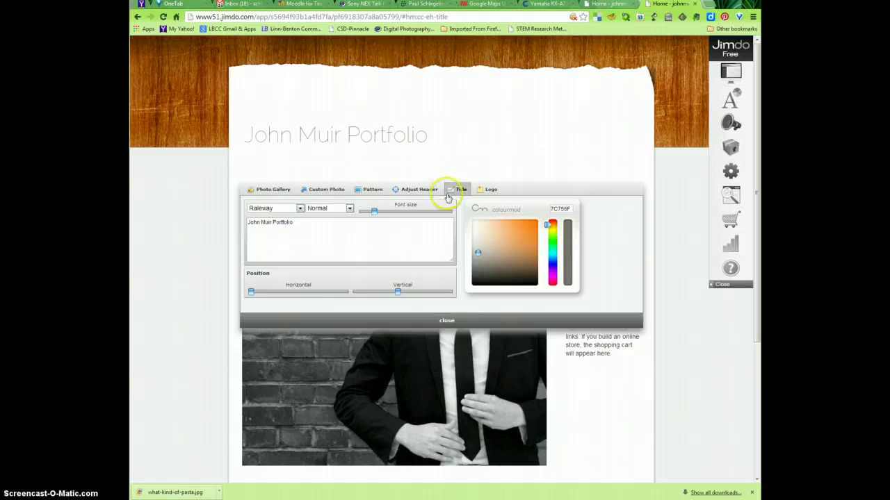
{"action": "left_click", "coordinate": [281, 192]}
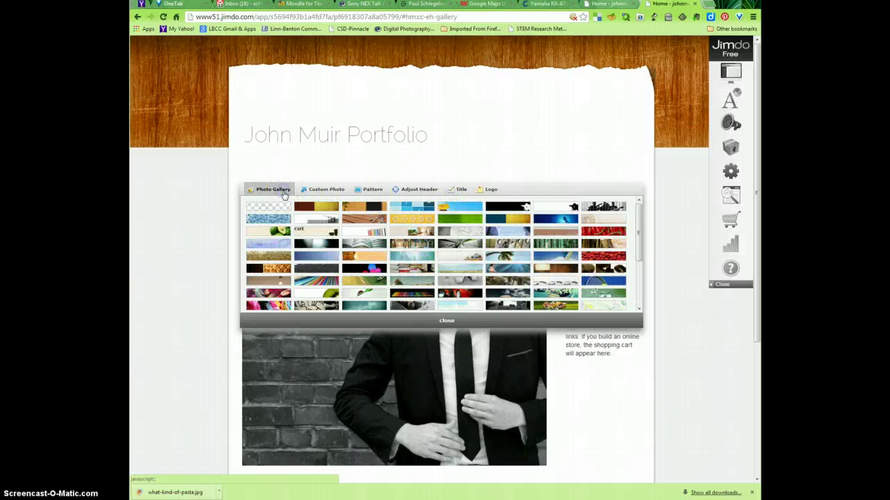
{"action": "left_click", "coordinate": [460, 221]}
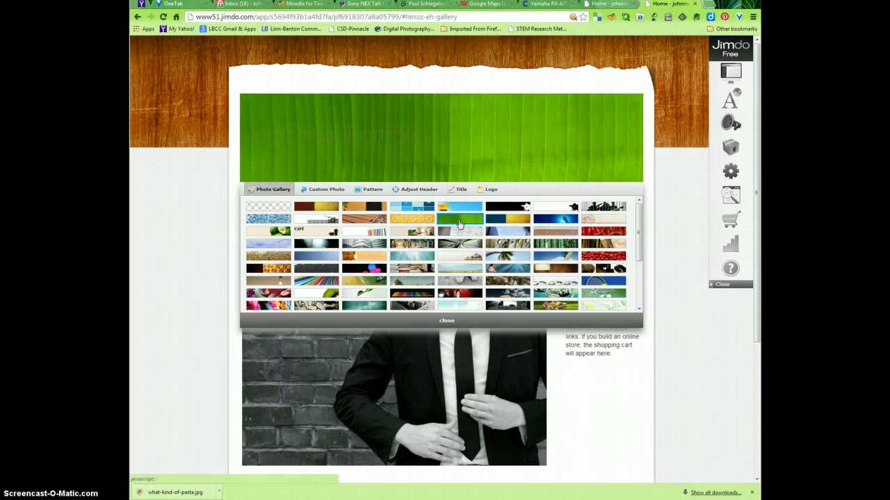
{"action": "left_click", "coordinate": [454, 321]}
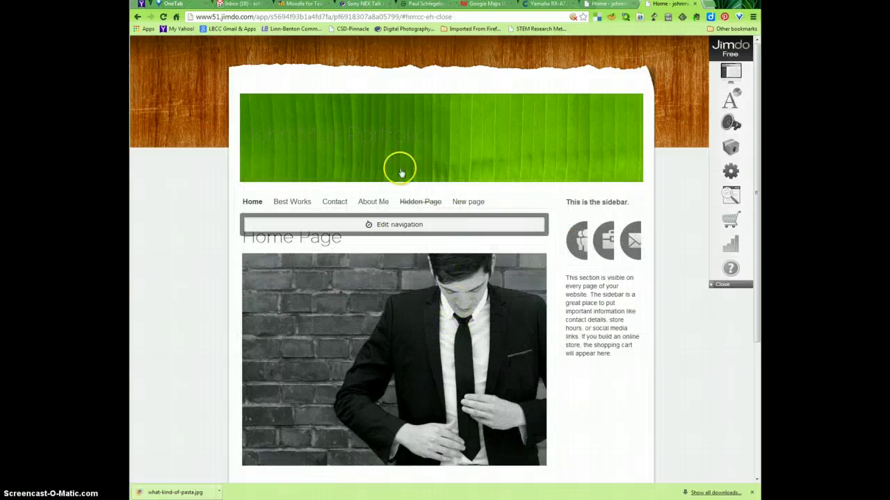
Enlarge the header title so it spans most of the banner and set its style to Bold.
{"action": "left_click", "coordinate": [435, 174]}
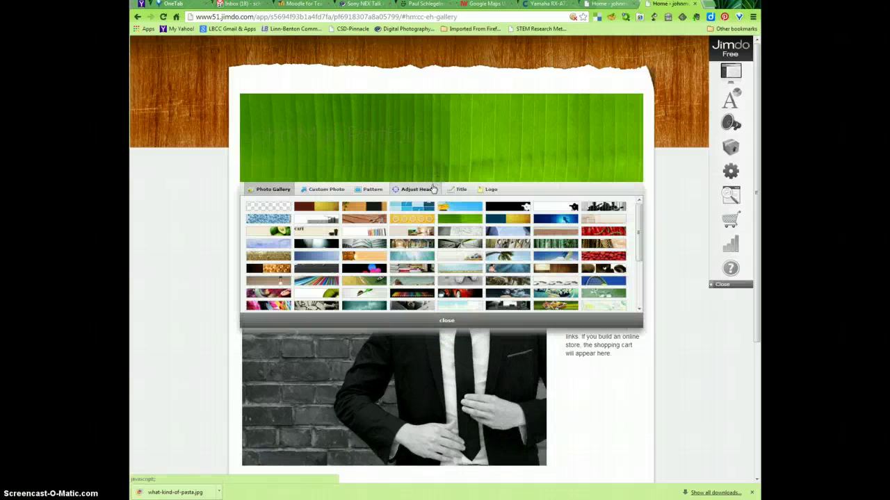
{"action": "left_click", "coordinate": [460, 189]}
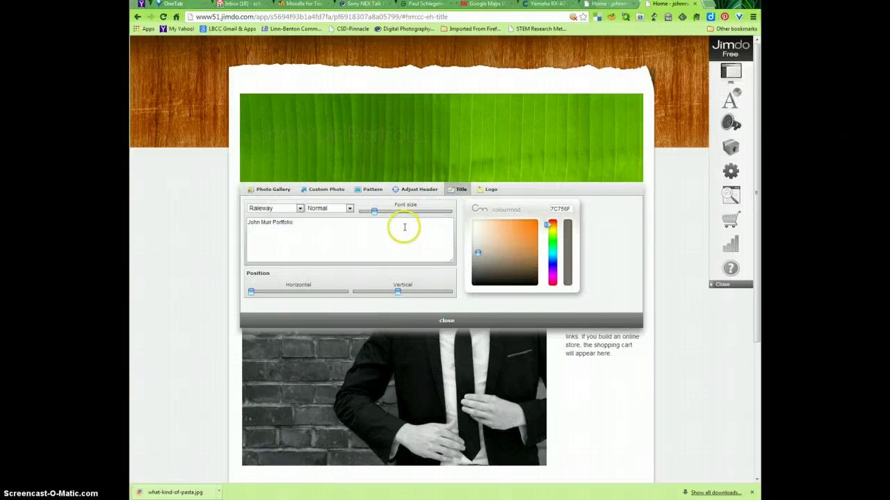
{"action": "left_click", "coordinate": [412, 212]}
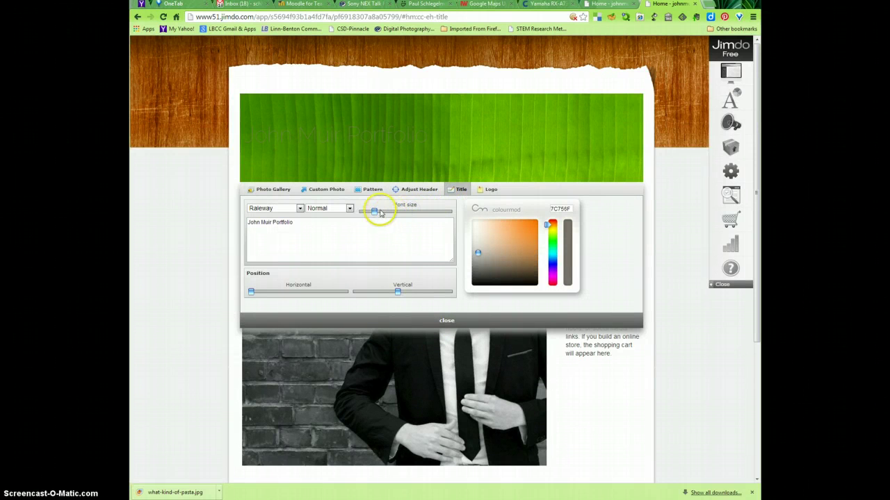
{"action": "mouse_move", "coordinate": [374, 211]}
{"action": "left_mouse_down"}
{"action": "mouse_move", "coordinate": [411, 211]}
{"action": "mouse_move", "coordinate": [389, 216]}
{"action": "left_mouse_up"}
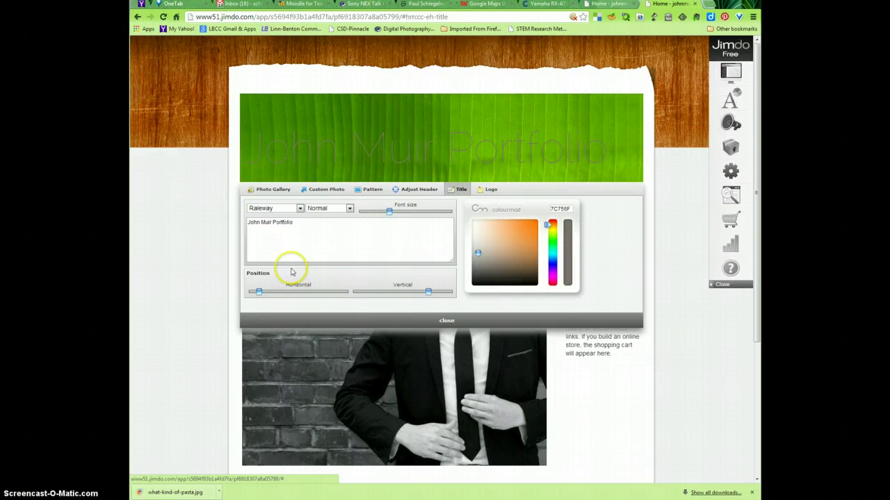
{"action": "left_click", "coordinate": [346, 210]}
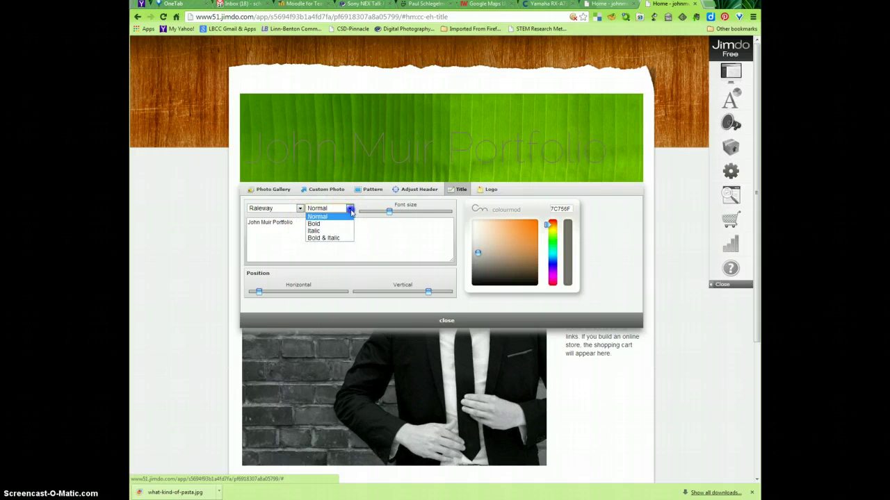
{"action": "left_click", "coordinate": [332, 222]}
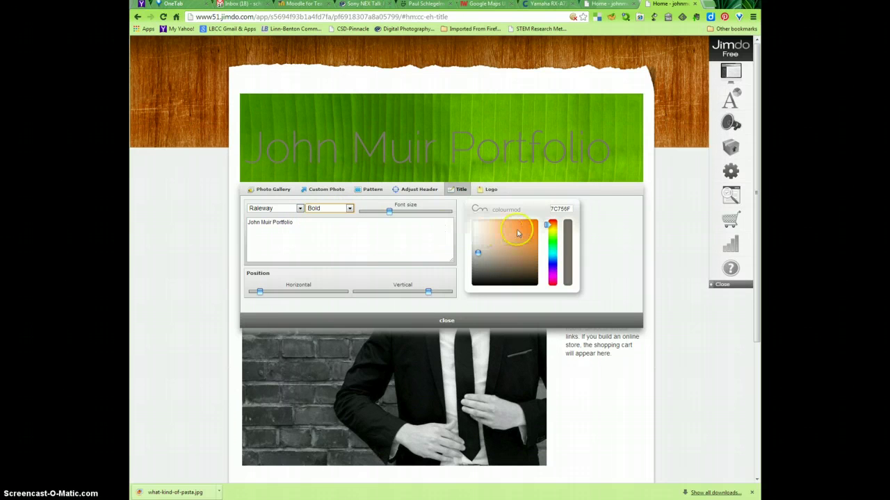
Colour the header title orange (EC7609) and close the header editor.
{"action": "left_click", "coordinate": [518, 233]}
{"action": "left_click", "coordinate": [526, 232]}
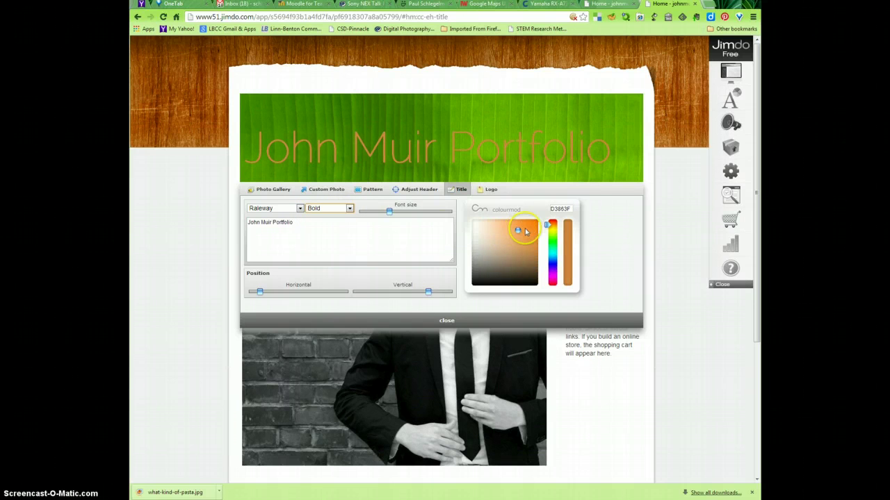
{"action": "left_click_drag", "start_coordinate": [525, 231], "coordinate": [535, 224]}
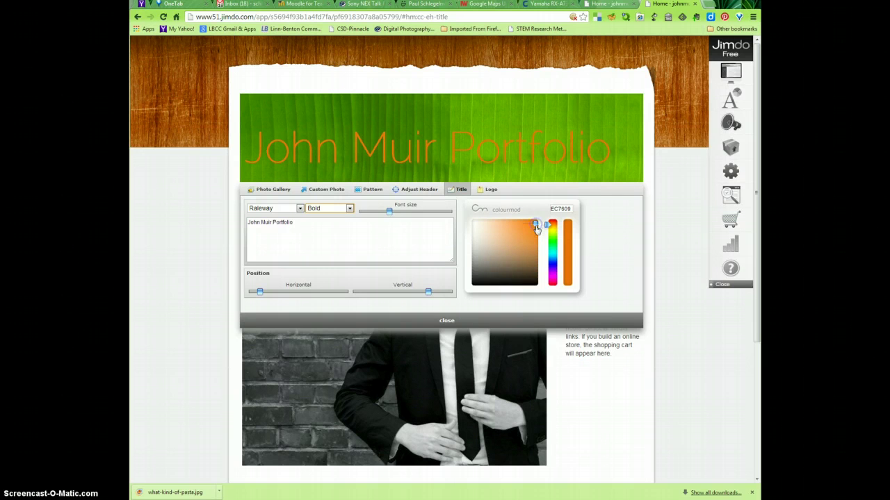
{"action": "left_click", "coordinate": [465, 319]}
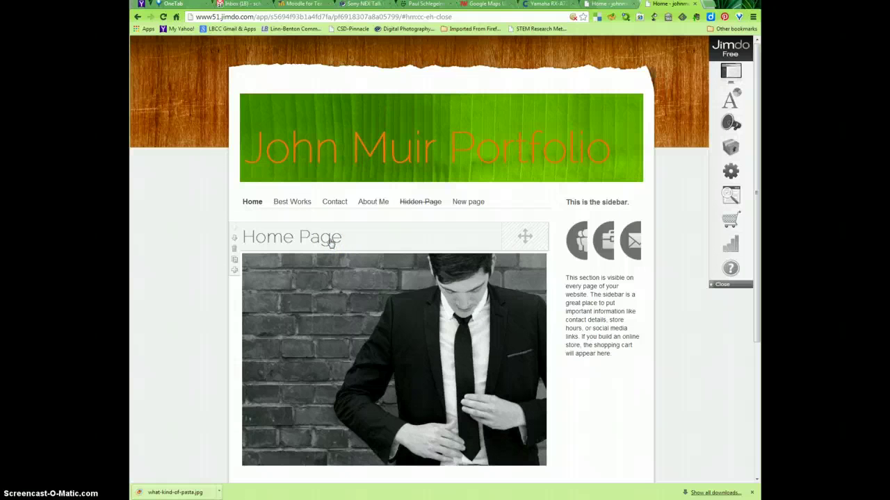
Delete the three-column block with the About, Service and Philosophy example texts below the home page photo.
{"action": "scroll", "coordinate": [621, 357], "scroll_direction": "down", "scroll_amount": 3}
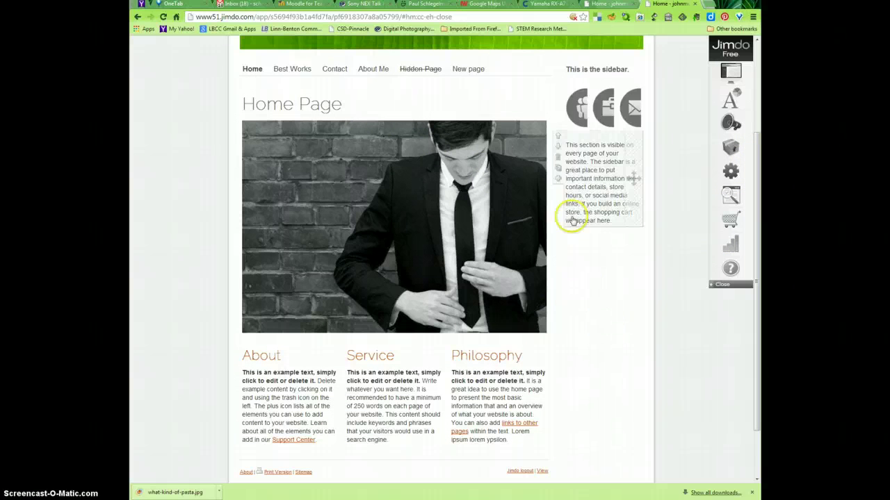
{"action": "mouse_move", "coordinate": [539, 177]}
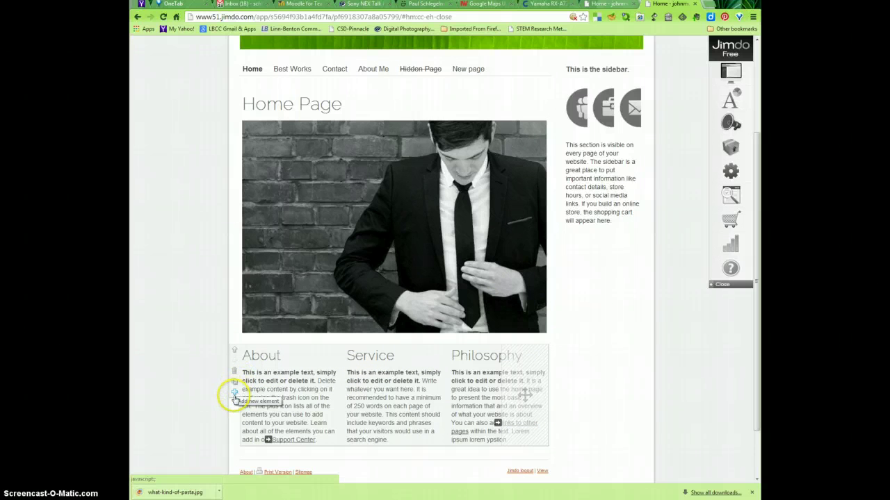
{"action": "left_click", "coordinate": [234, 371]}
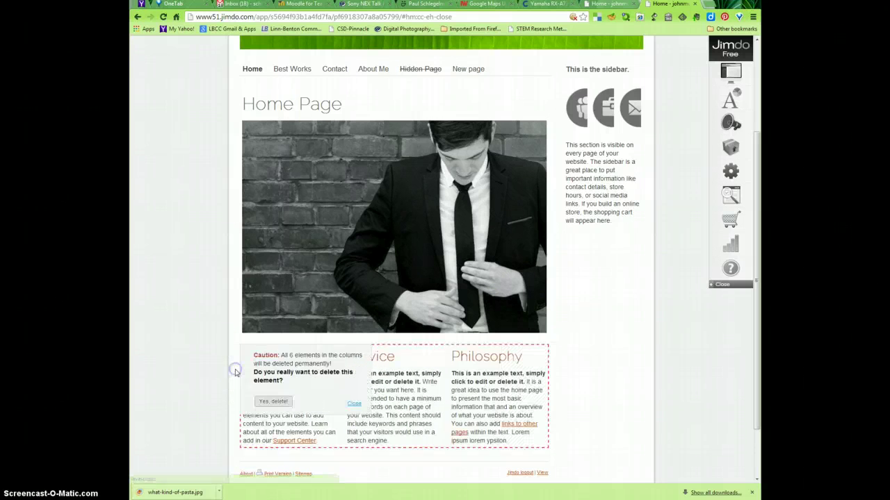
{"action": "left_click", "coordinate": [273, 400]}
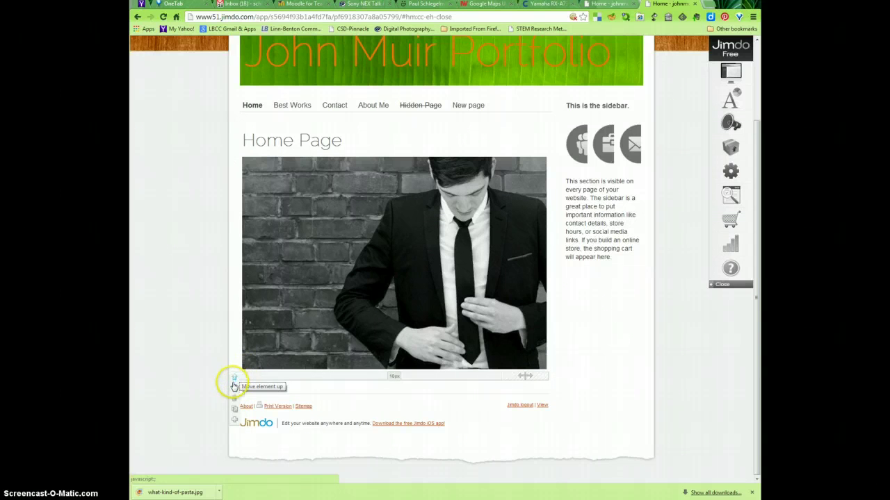
Add a text element below the photo reading "This is our home page for John Muir's Portfolio" and save it.
{"action": "left_click", "coordinate": [235, 397]}
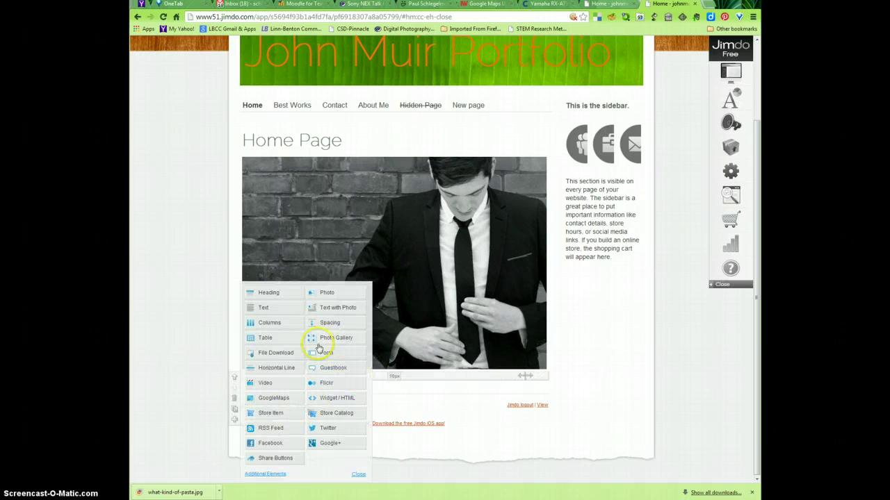
{"action": "left_click", "coordinate": [276, 313]}
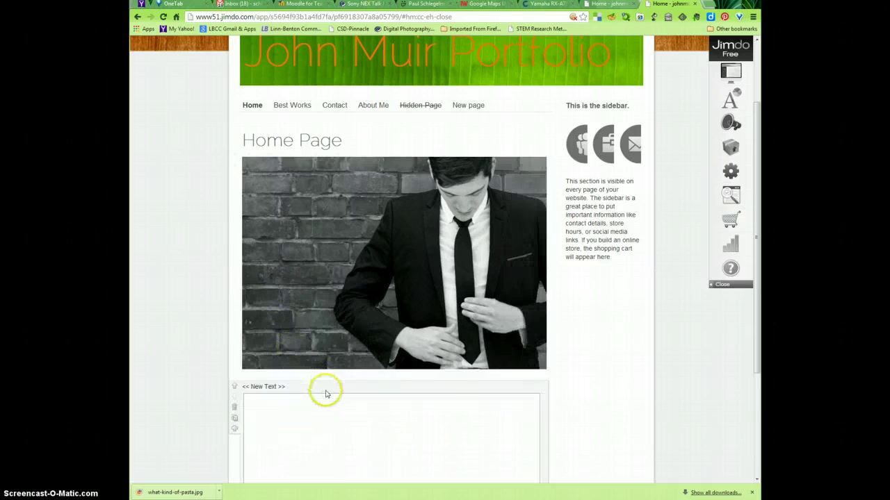
{"action": "scroll", "coordinate": [190, 382], "scroll_direction": "down", "scroll_amount": 2}
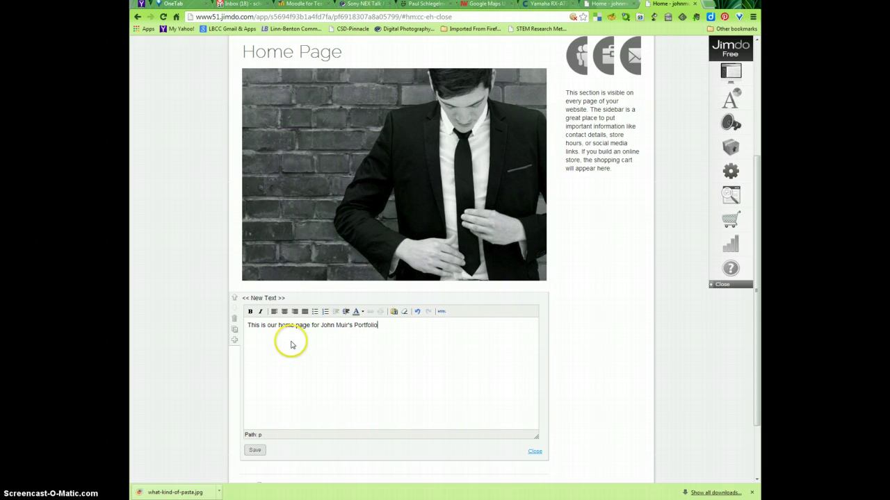
{"action": "left_click", "coordinate": [250, 450]}
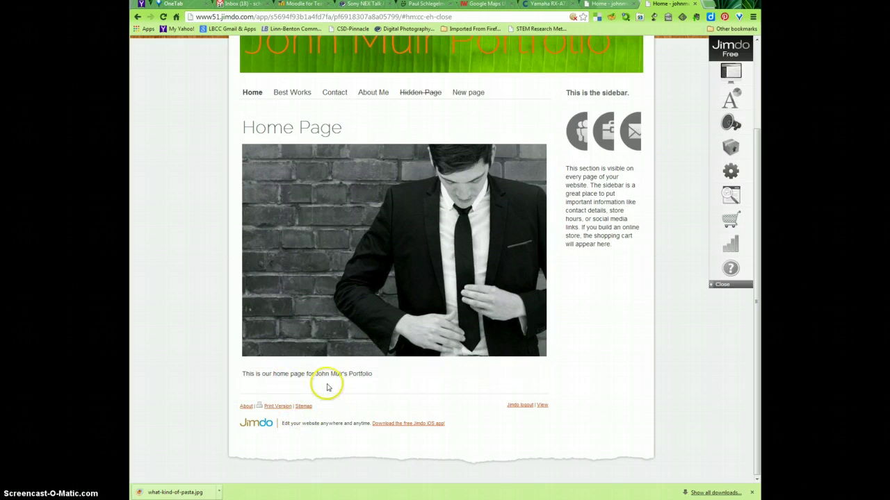
{"action": "left_click", "coordinate": [463, 249]}
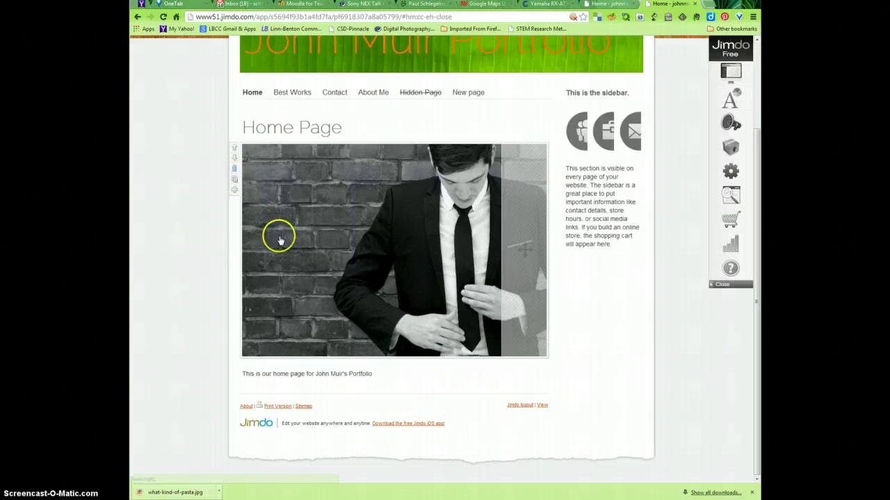
{"action": "left_click", "coordinate": [301, 249]}
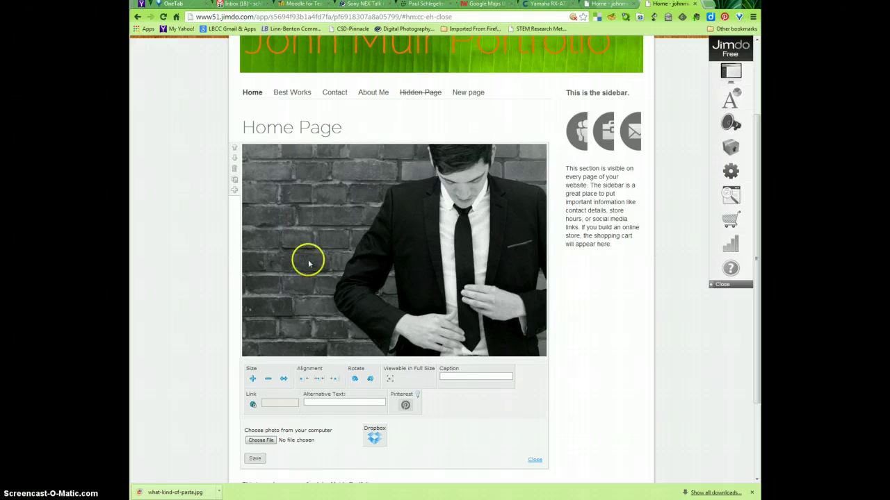
{"action": "left_click", "coordinate": [262, 441]}
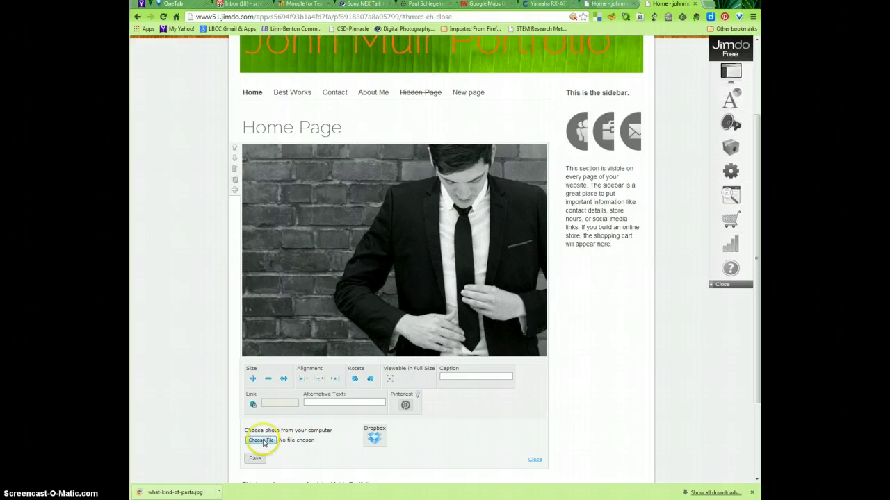
{"action": "left_click", "coordinate": [625, 402]}
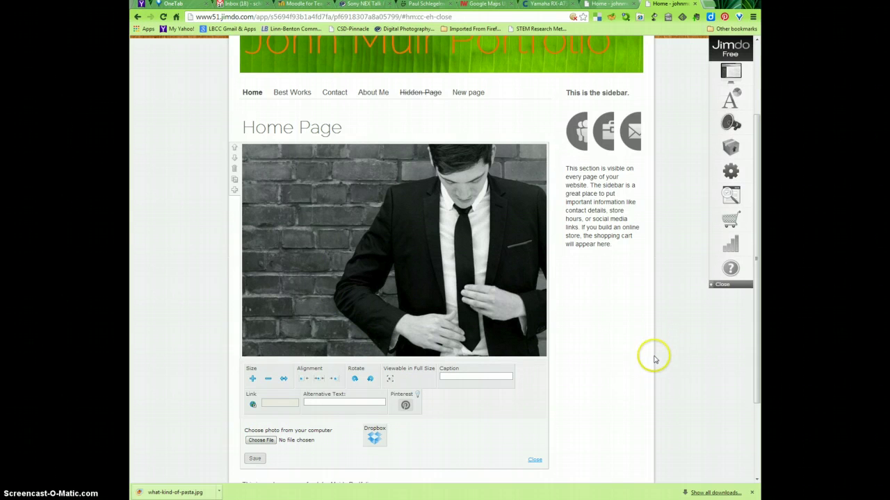
Switch to the visitor view of the site and look through the Best Works, Instructional Design and Contact pages.
{"action": "scroll", "coordinate": [650, 367], "scroll_direction": "down", "scroll_amount": 3}
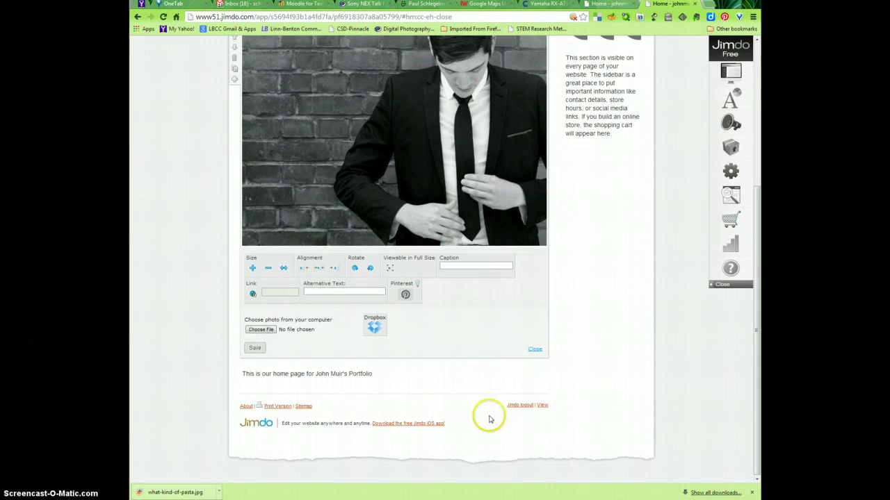
{"action": "left_click", "coordinate": [541, 409]}
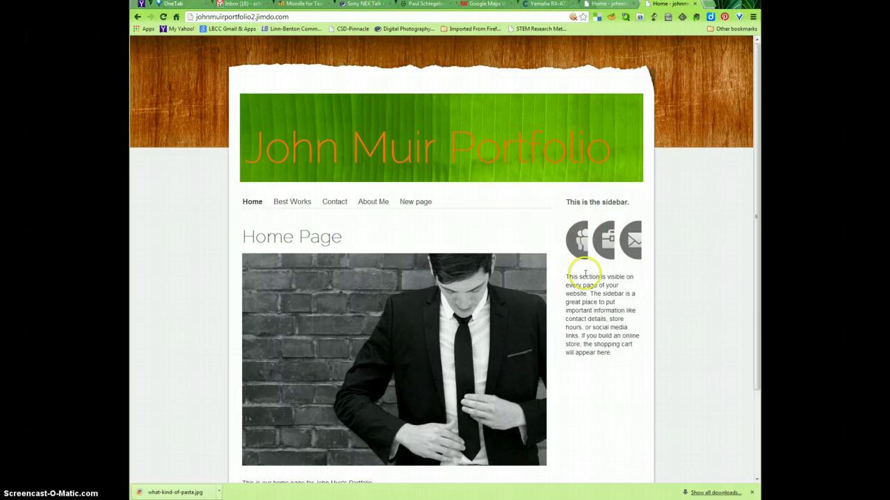
{"action": "left_click", "coordinate": [287, 203]}
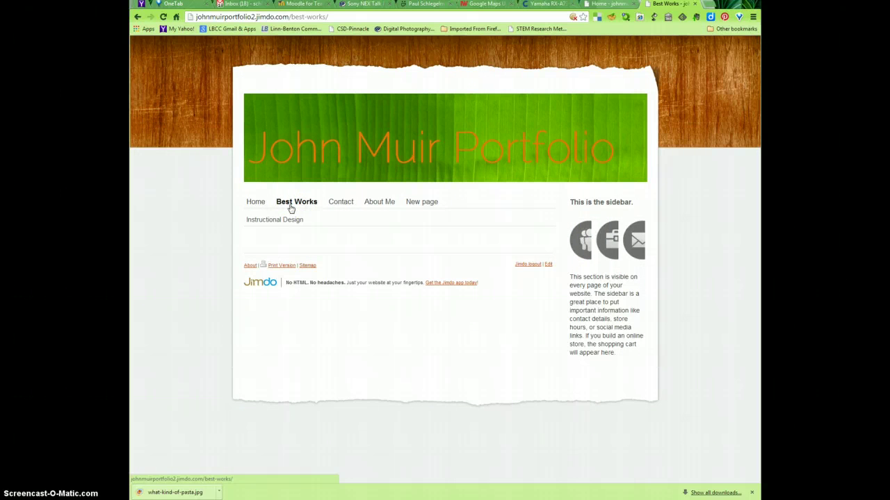
{"action": "left_click", "coordinate": [279, 221]}
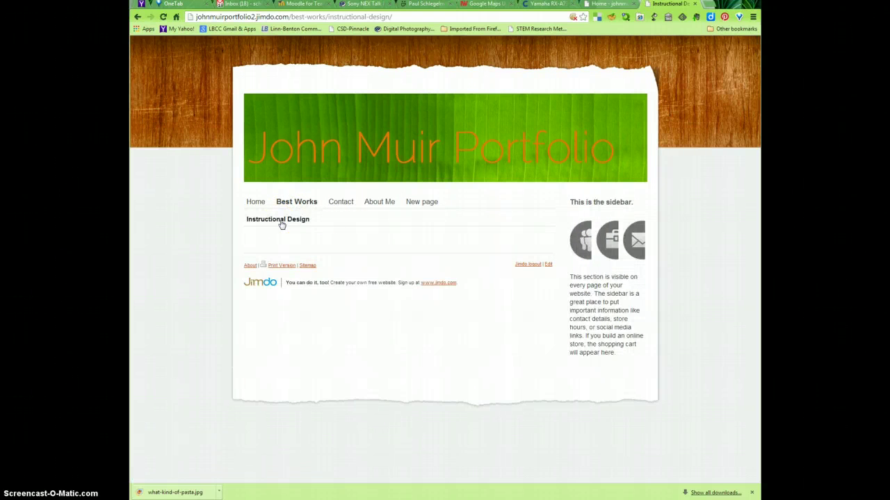
{"action": "left_click", "coordinate": [348, 203]}
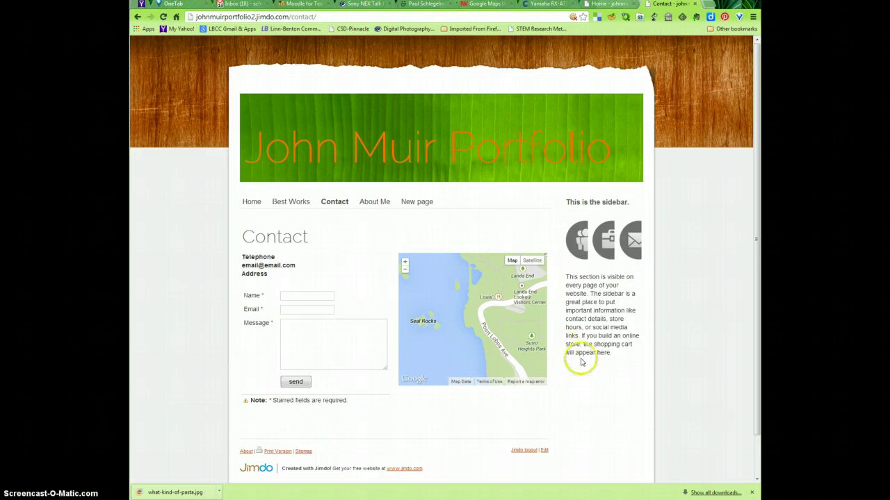
Return to editing the site on the Home page and open the website's font settings.
{"action": "scroll", "coordinate": [613, 384], "scroll_direction": "down", "scroll_amount": 1}
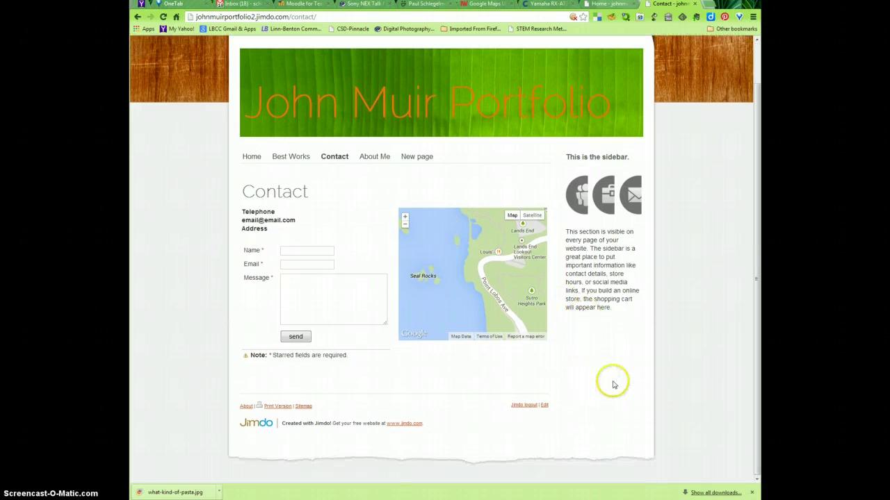
{"action": "left_click", "coordinate": [545, 407]}
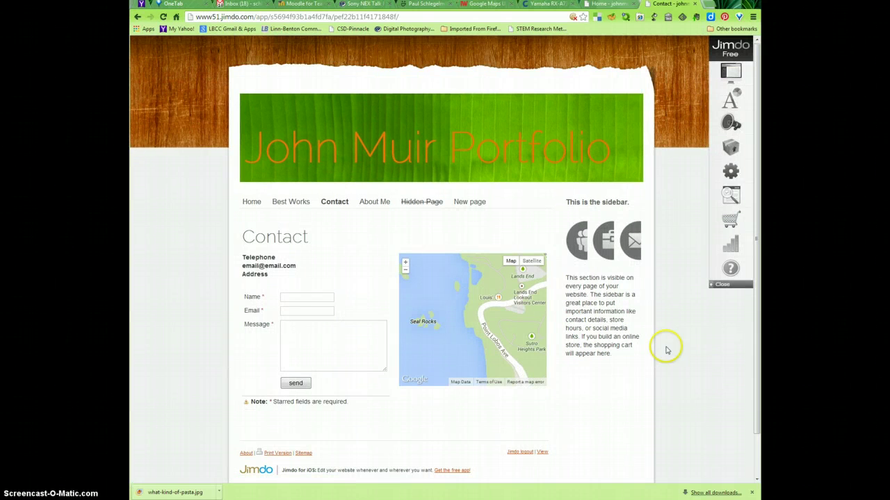
{"action": "left_click", "coordinate": [250, 203]}
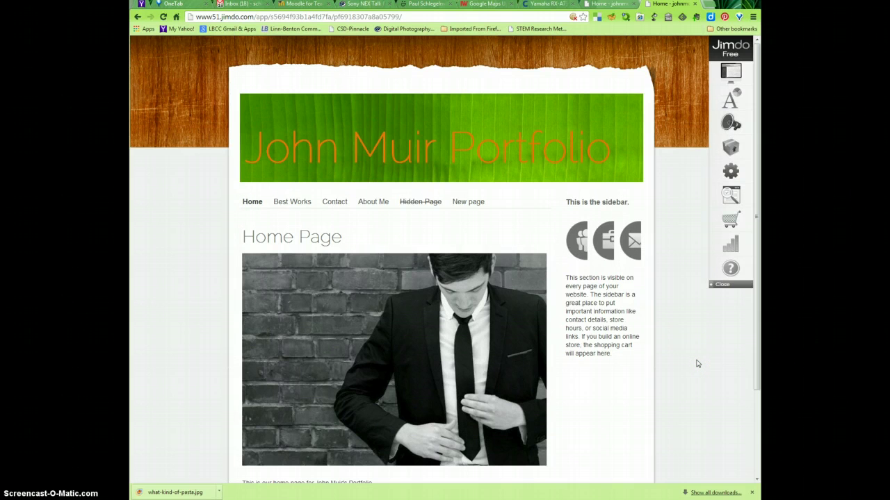
{"action": "left_click", "coordinate": [729, 103]}
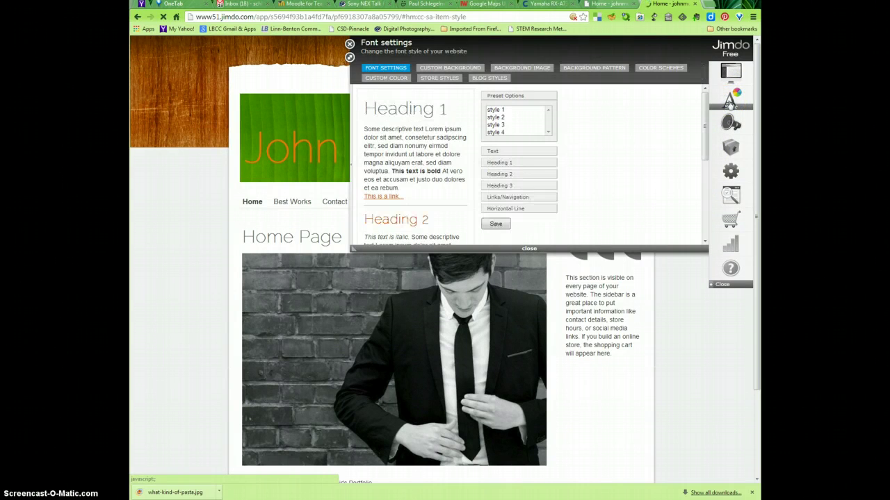